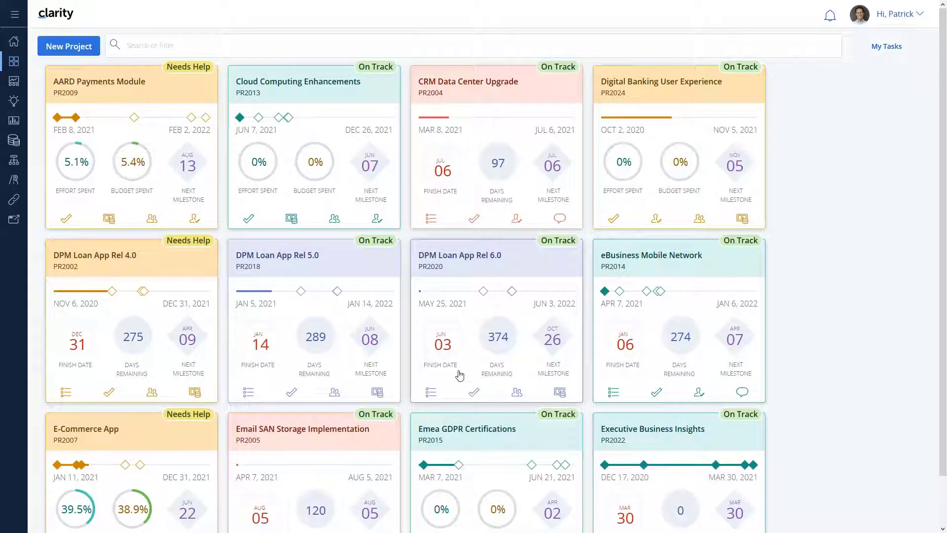
# Go to the Ideas list from the left sidebar.
pyautogui.click(13, 102)
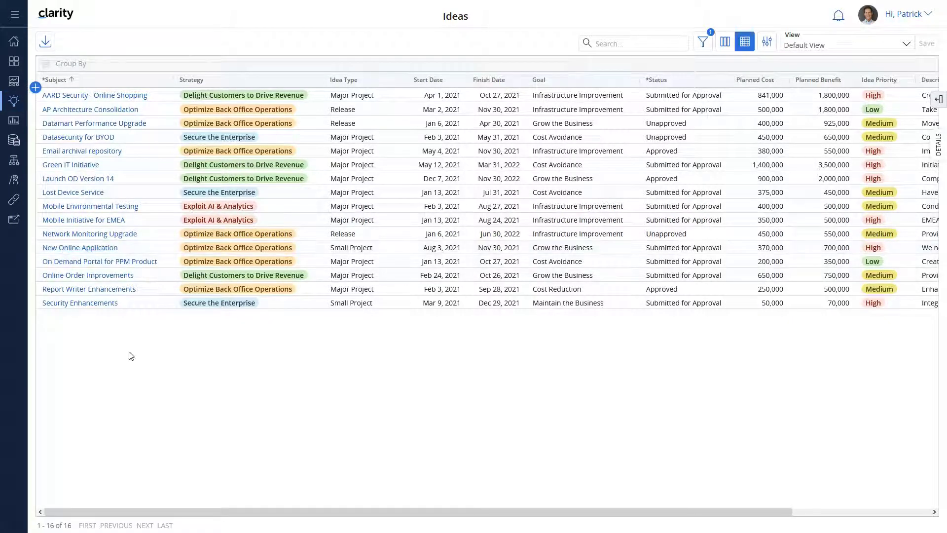
# Add an Investment hierarchy named 'Digital Banking Release Hierarchy' with ID HD000007.
pyautogui.click(14, 163)
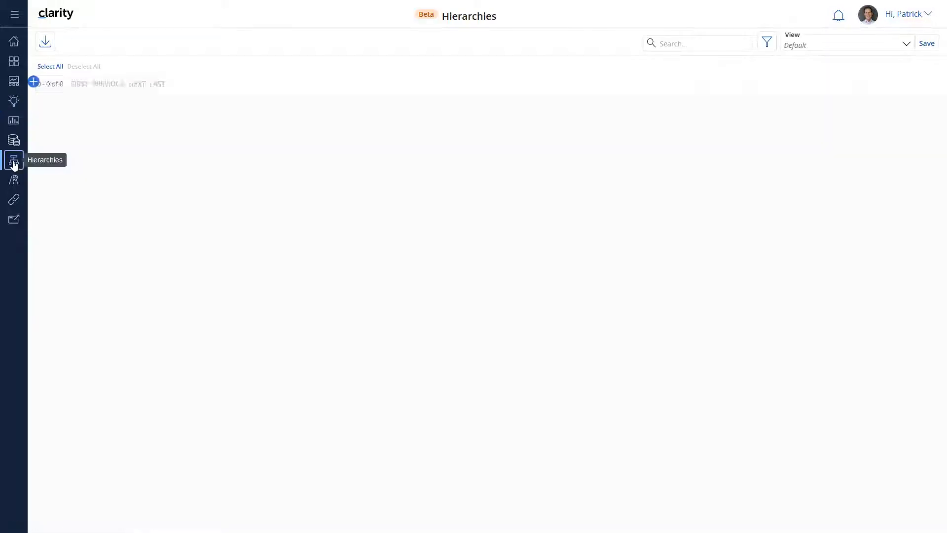
pyautogui.click(35, 92)
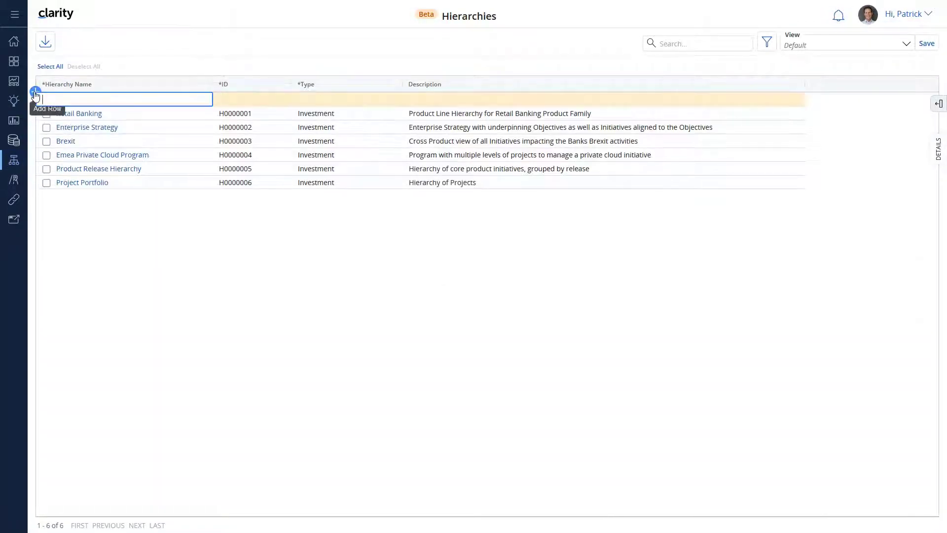
pyautogui.write('Digital Banking Release Hierarchy')
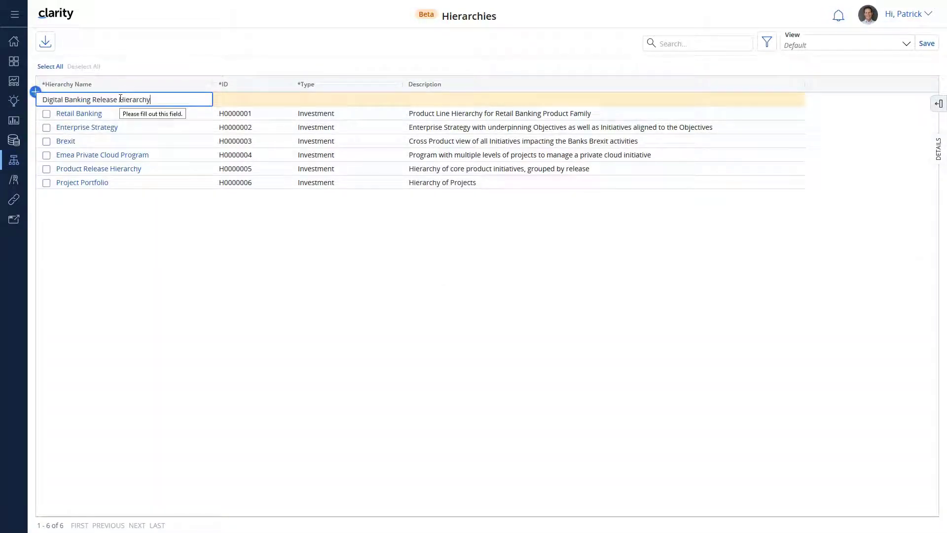
pyautogui.click(237, 99)
pyautogui.write('HD000007')
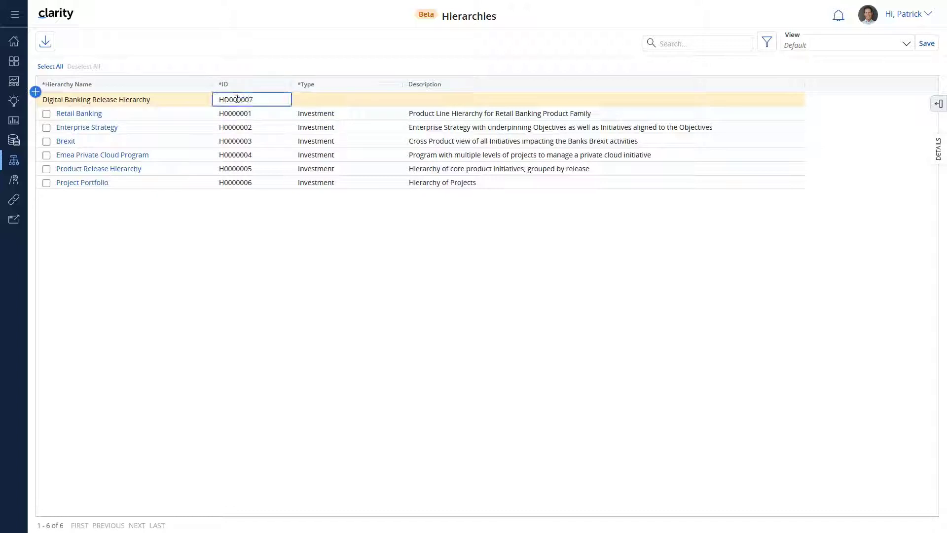
pyautogui.click(341, 102)
pyautogui.click(332, 117)
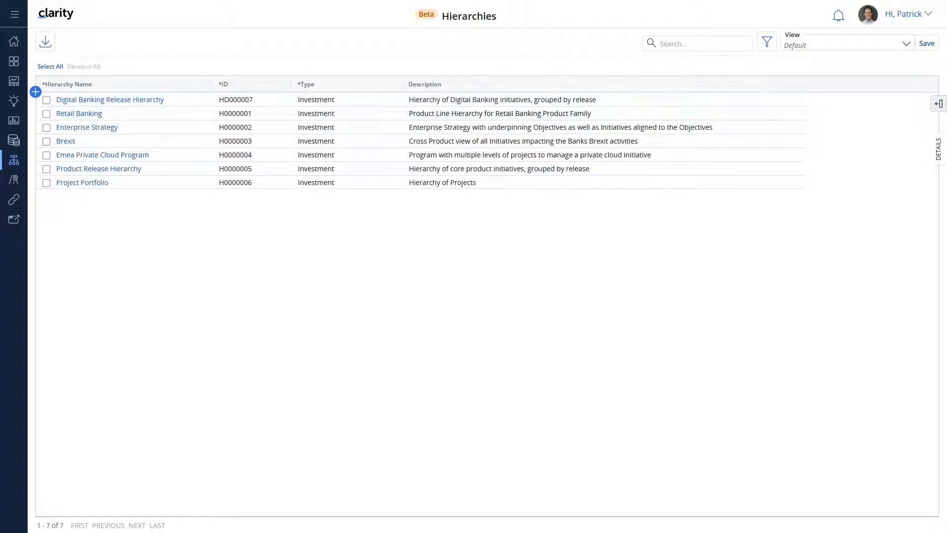
# Open Digital Banking Release Hierarchy and import the Digital Banking Application product.
pyautogui.click(128, 183)
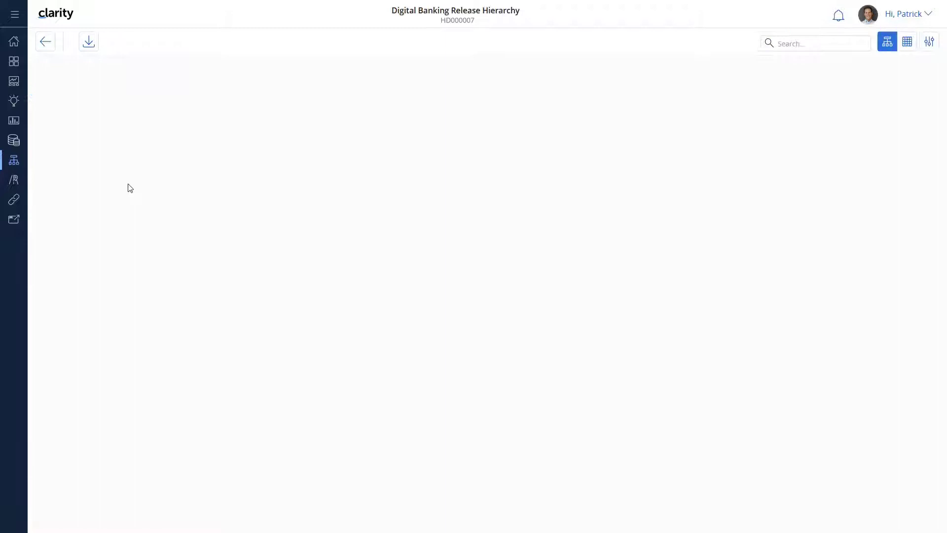
pyautogui.click(93, 43)
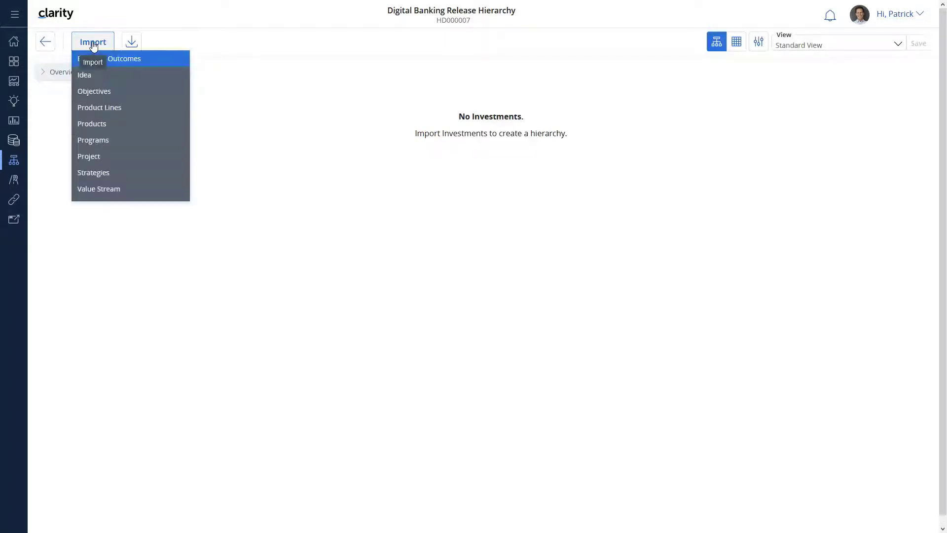
pyautogui.click(96, 123)
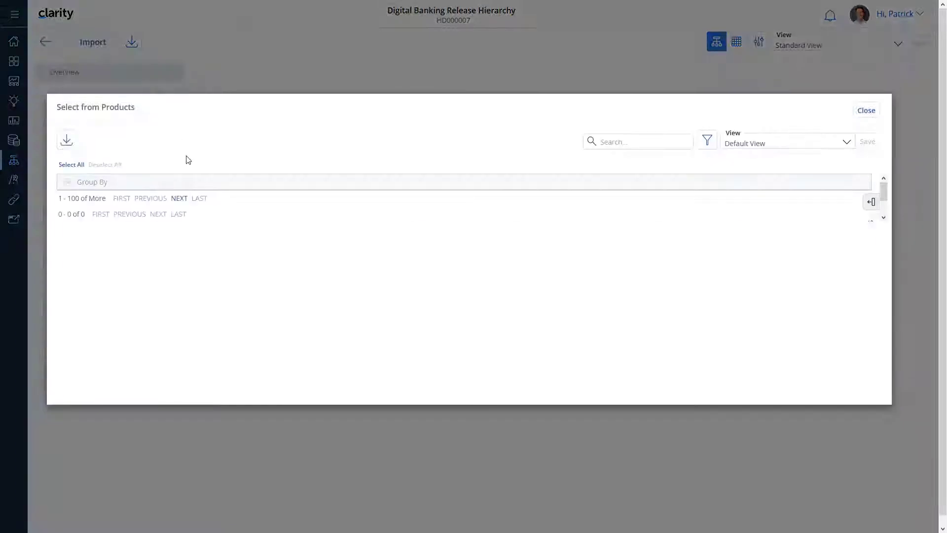
pyautogui.click(67, 227)
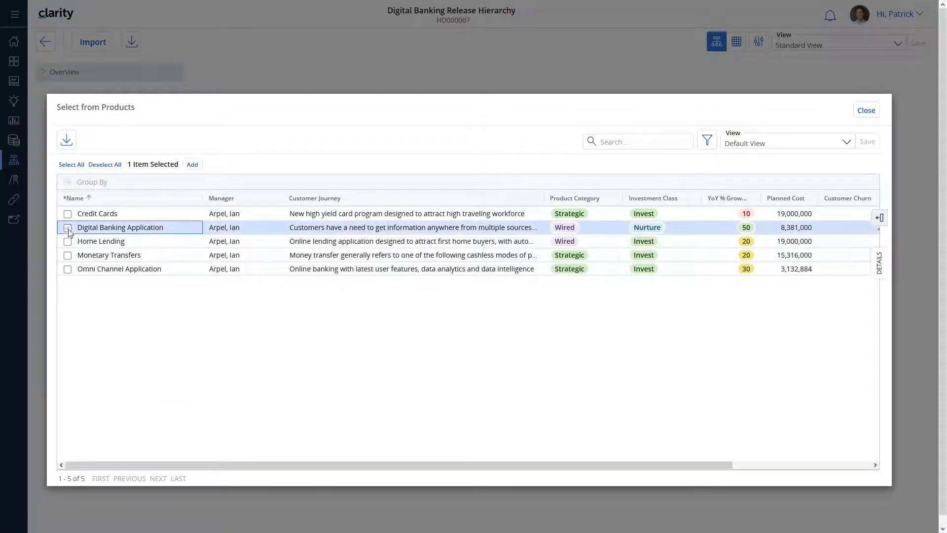
pyautogui.click(192, 164)
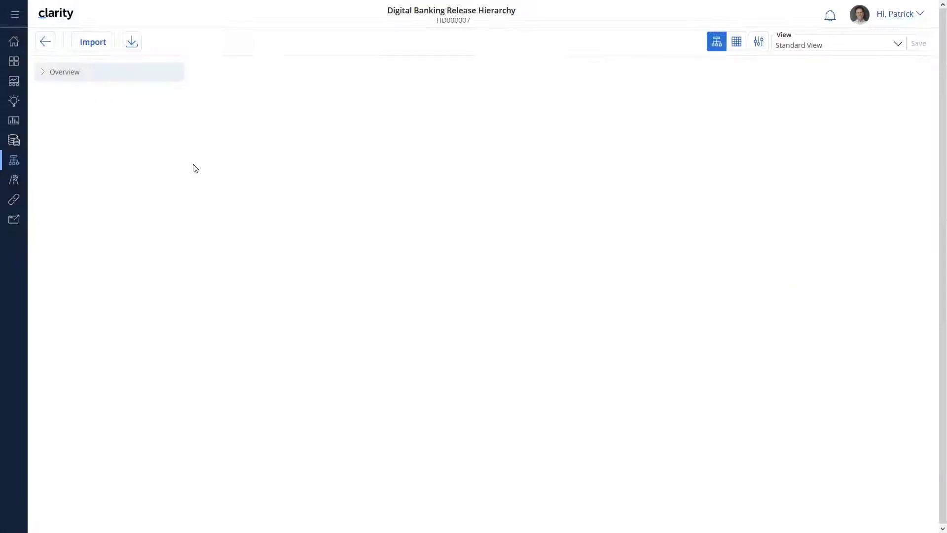
# Import the DPM Loan App Rel 4.0 and 5.0 projects into the hierarchy.
pyautogui.click(92, 43)
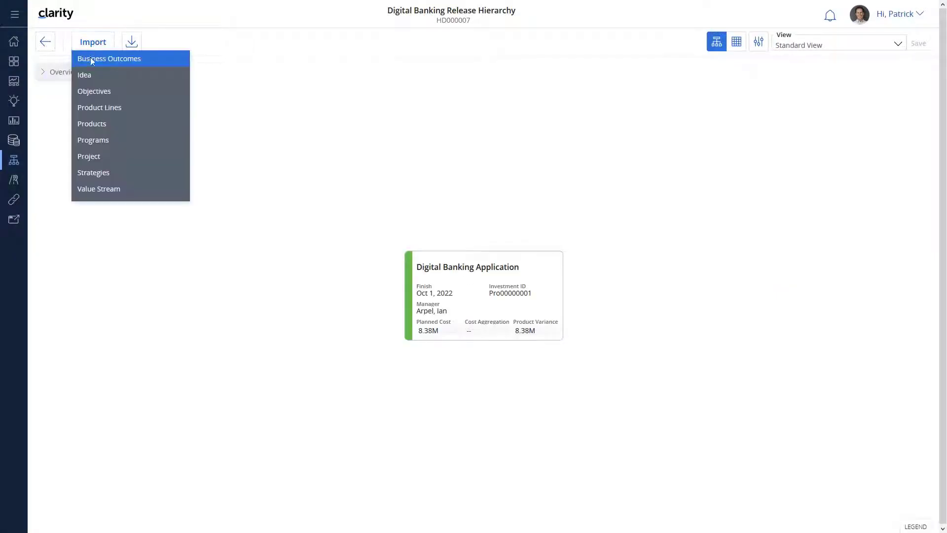
pyautogui.click(94, 155)
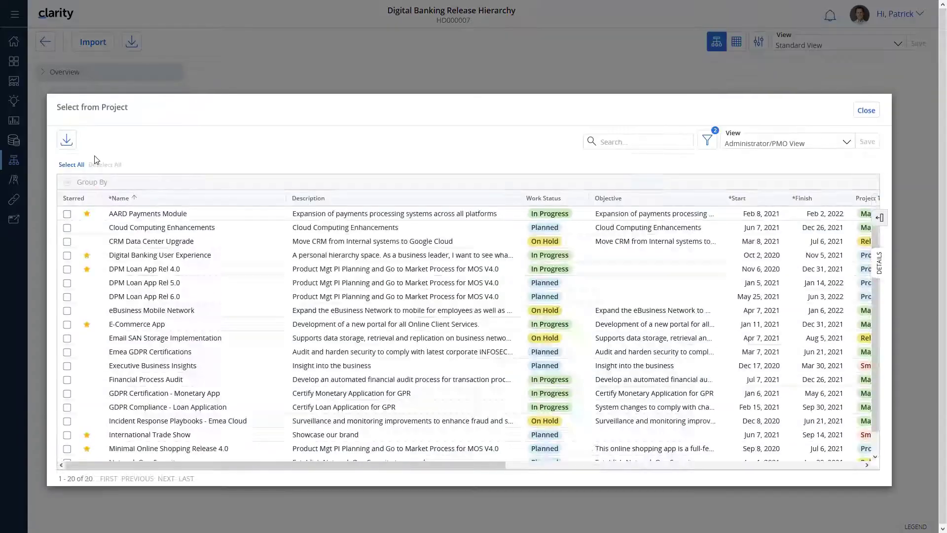
pyautogui.click(67, 268)
pyautogui.click(67, 282)
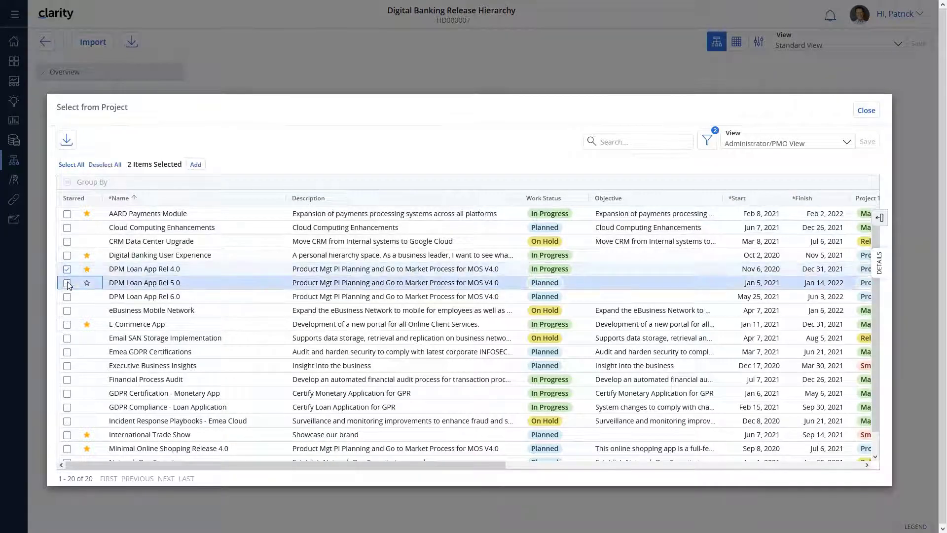
pyautogui.click(196, 165)
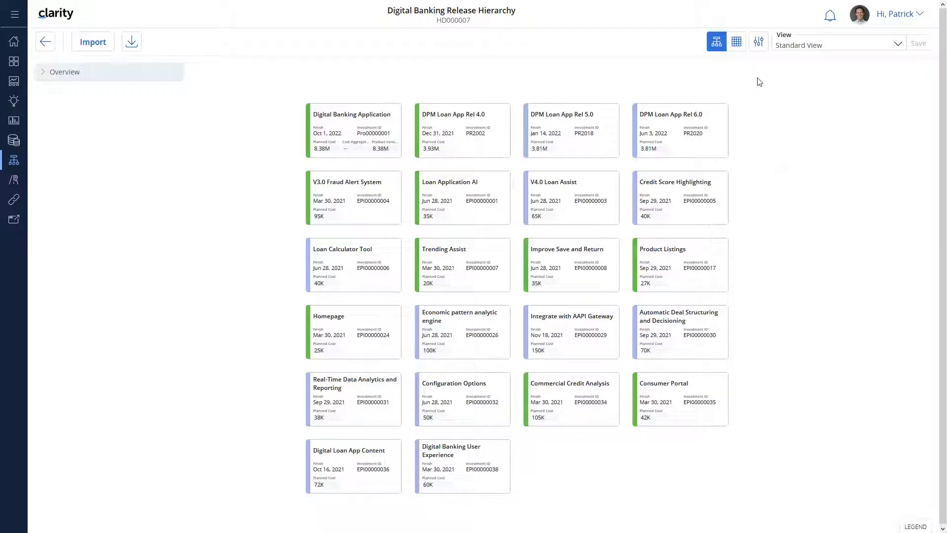
# In View Options, keep Name as card title with Finish and Manager as card fields.
pyautogui.click(758, 49)
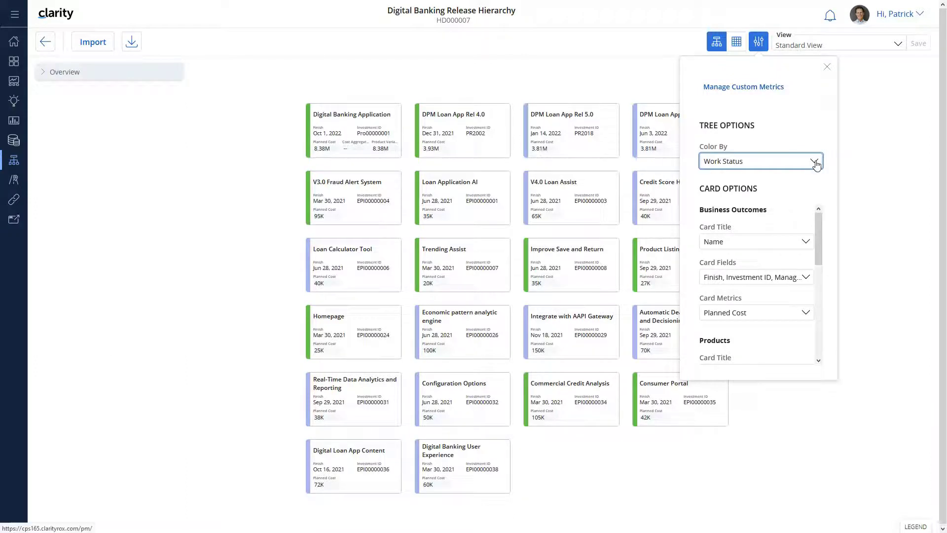
pyautogui.click(805, 243)
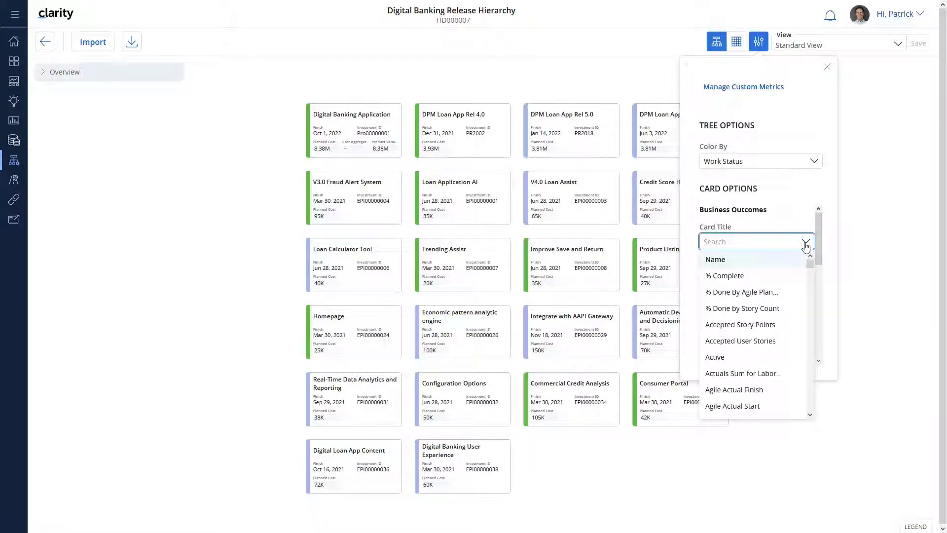
pyautogui.click(805, 243)
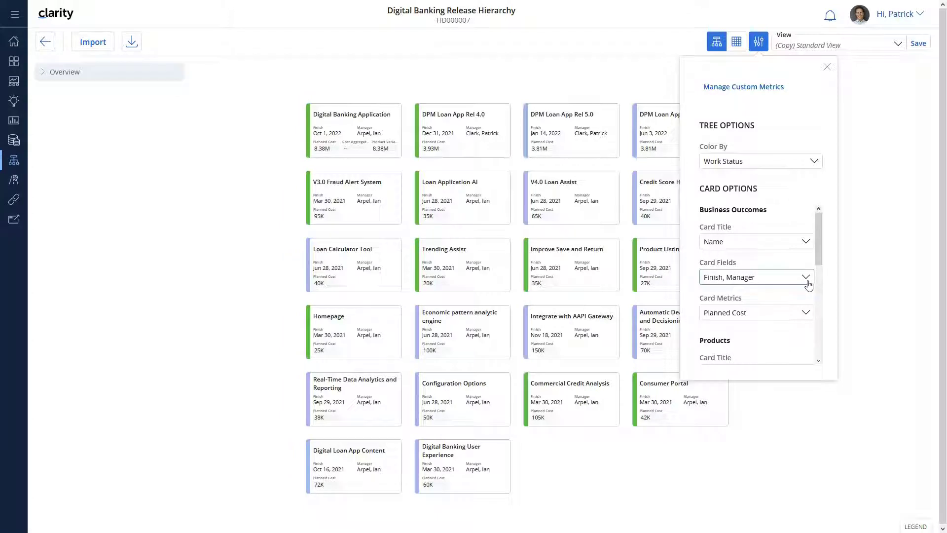
pyautogui.click(808, 281)
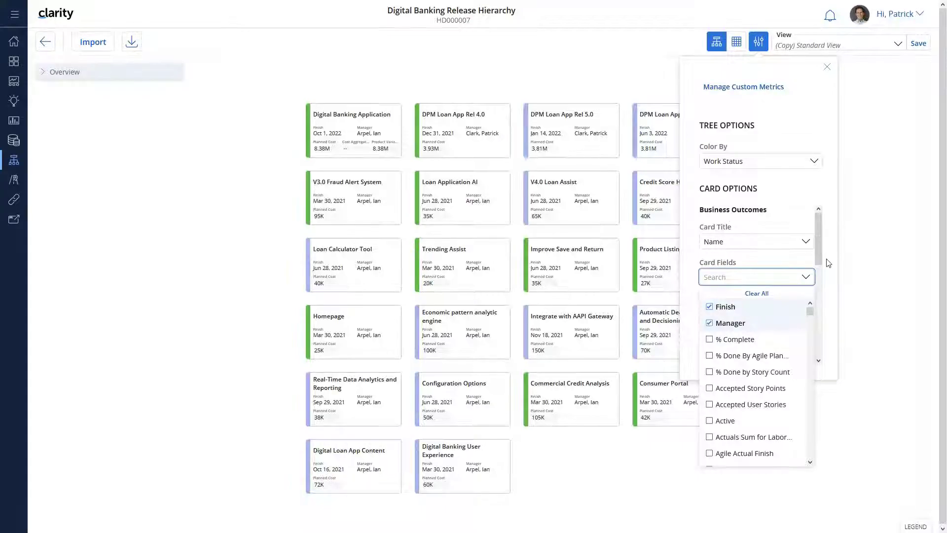
pyautogui.click(806, 277)
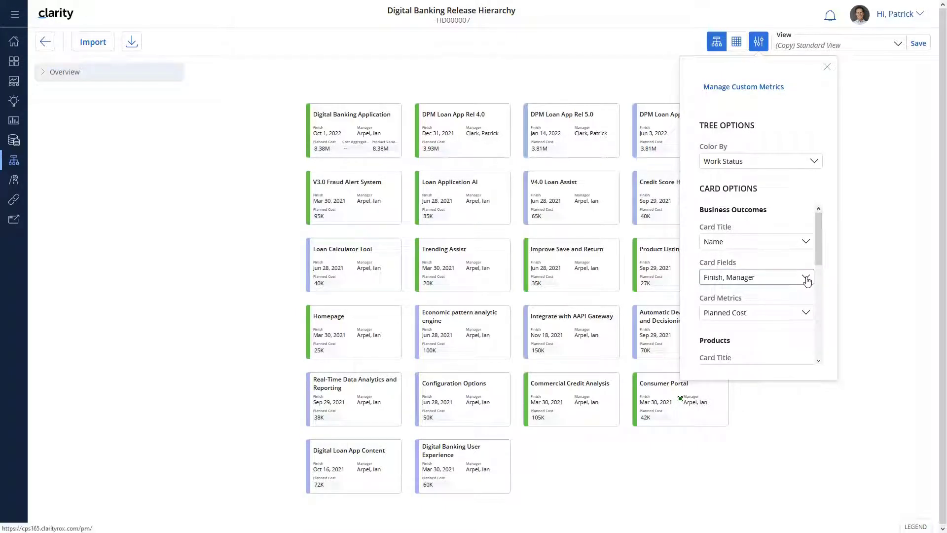
# Add Planned Benefit and Planned ROI to the card metrics.
pyautogui.click(806, 314)
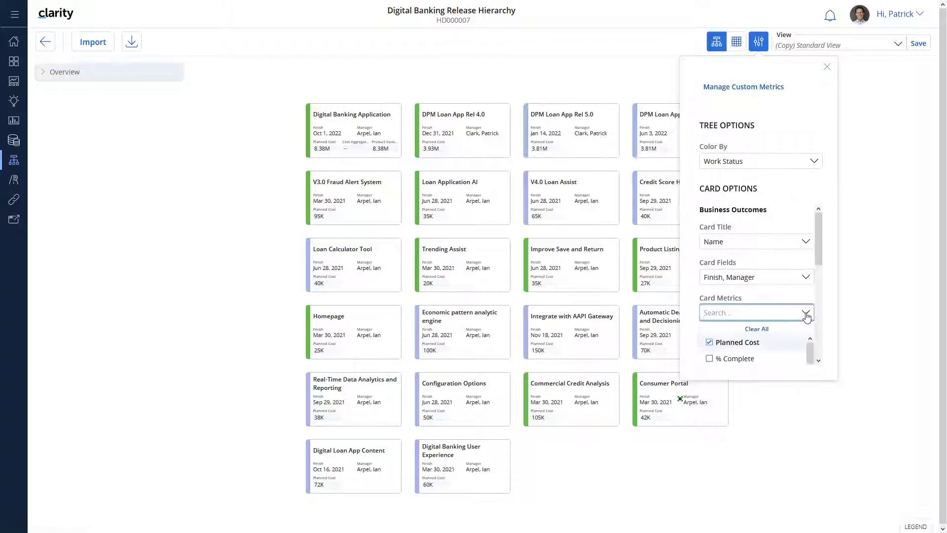
pyautogui.write('Pla')
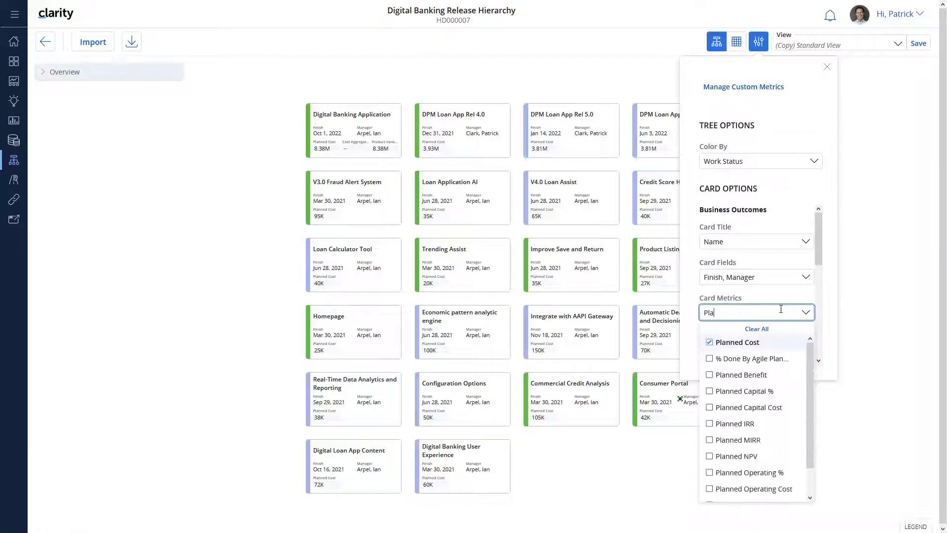
pyautogui.write('nned')
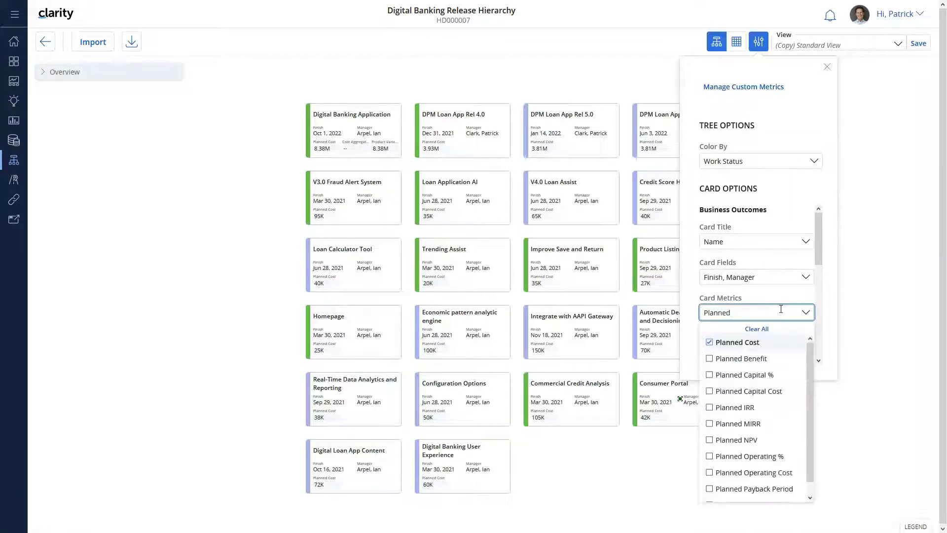
pyautogui.click(709, 359)
pyautogui.scroll(-1, 725, 429)
pyautogui.click(710, 494)
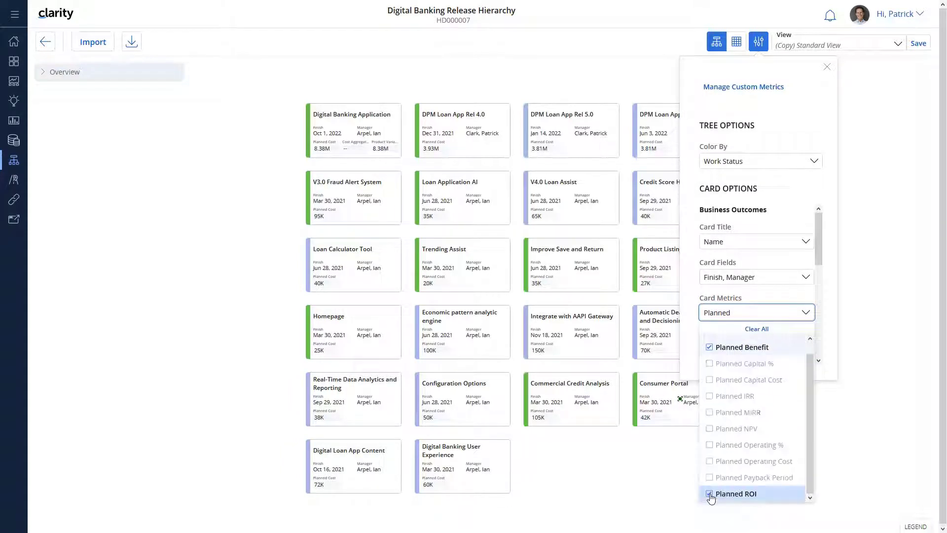
pyautogui.click(834, 373)
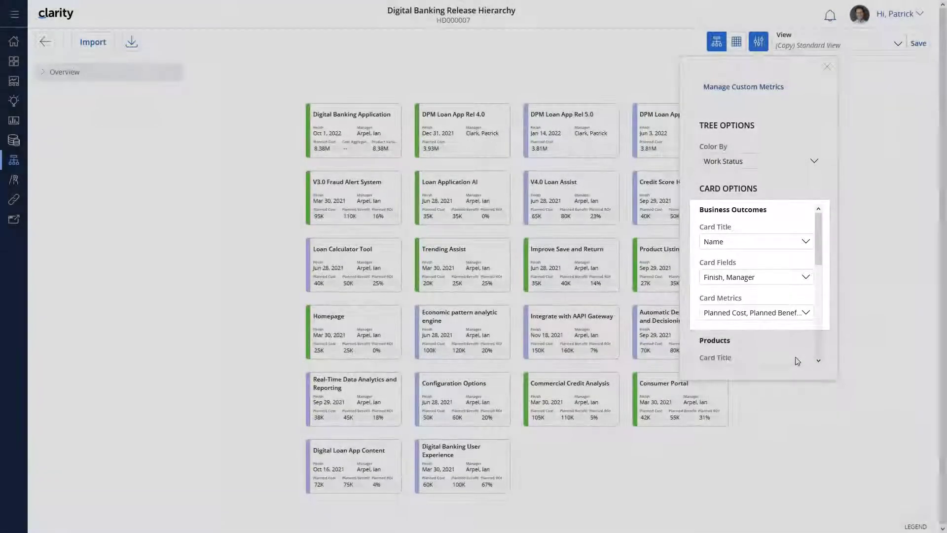
# Nest the DPM Loan App Rel 4.0, 5.0 and 6.0 cards under Digital Banking Application.
pyautogui.click(237, 291)
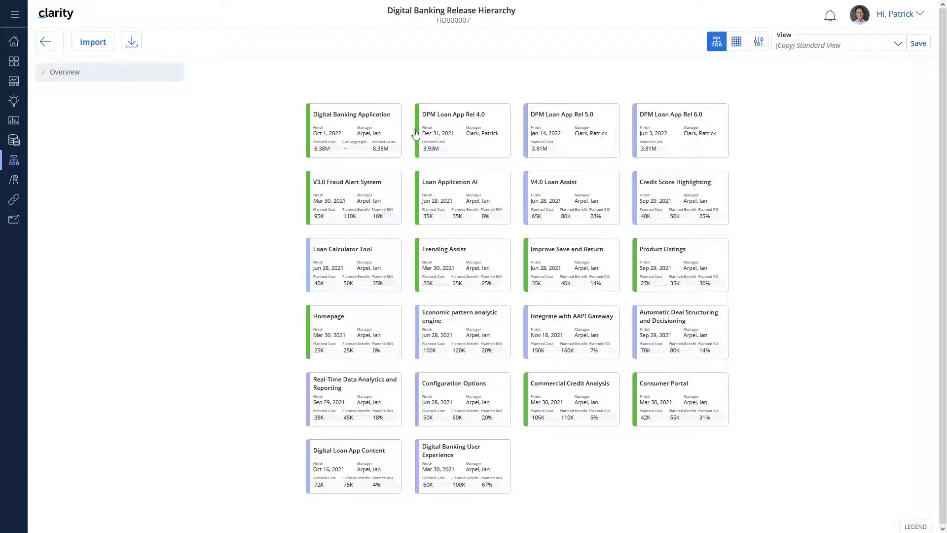
pyautogui.moveTo(415, 135); pyautogui.dragTo(368, 131)
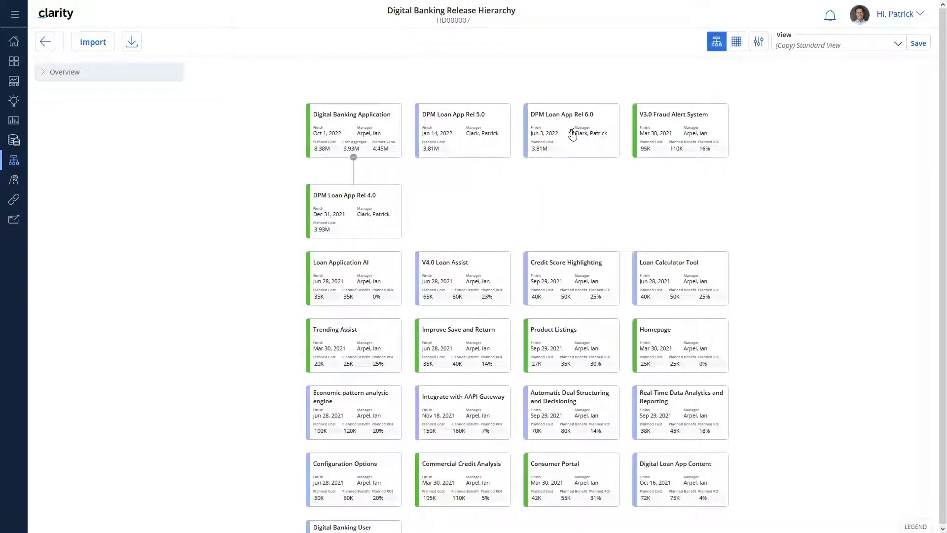
pyautogui.moveTo(463, 134); pyautogui.dragTo(360, 132)
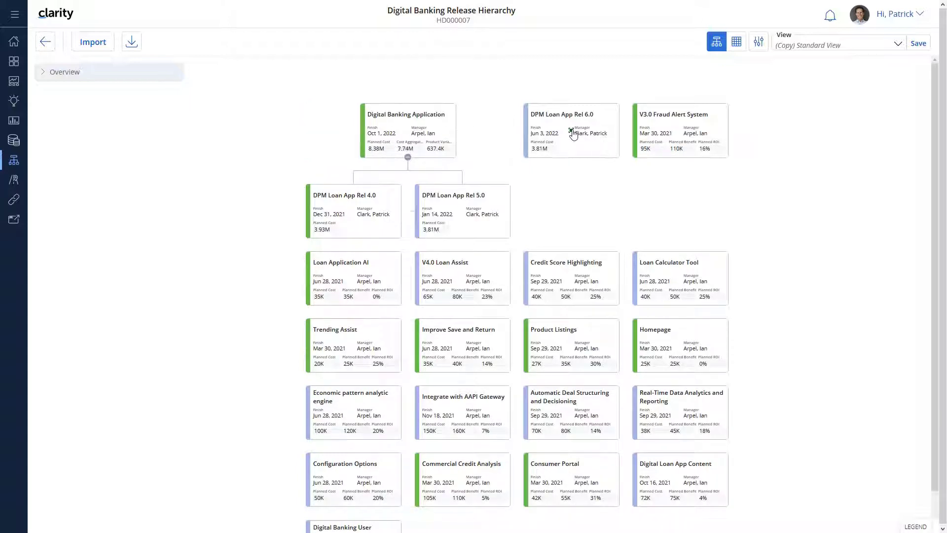
pyautogui.moveTo(572, 133); pyautogui.dragTo(423, 136)
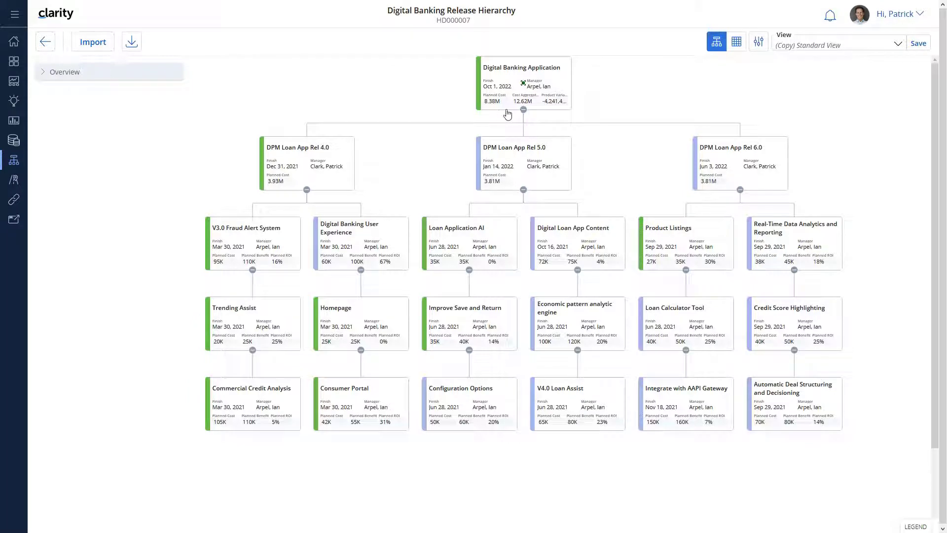
pyautogui.click(523, 109)
pyautogui.click(523, 110)
pyautogui.click(523, 190)
pyautogui.click(524, 190)
pyautogui.click(307, 190)
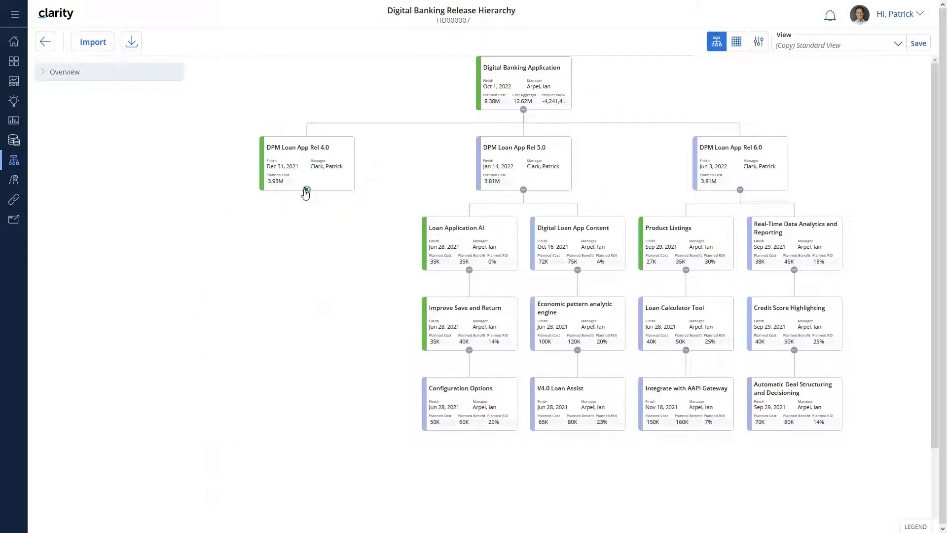
pyautogui.click(307, 190)
pyautogui.click(738, 192)
pyautogui.click(738, 192)
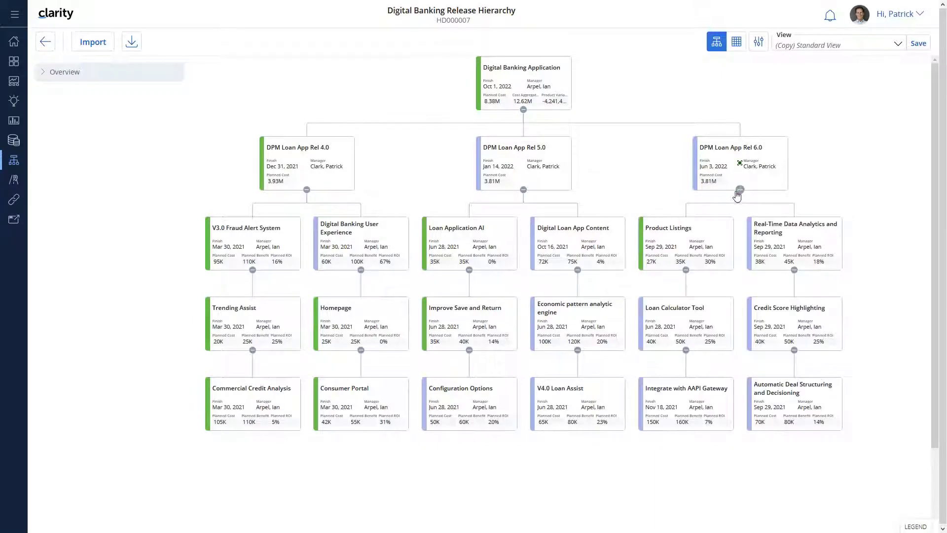